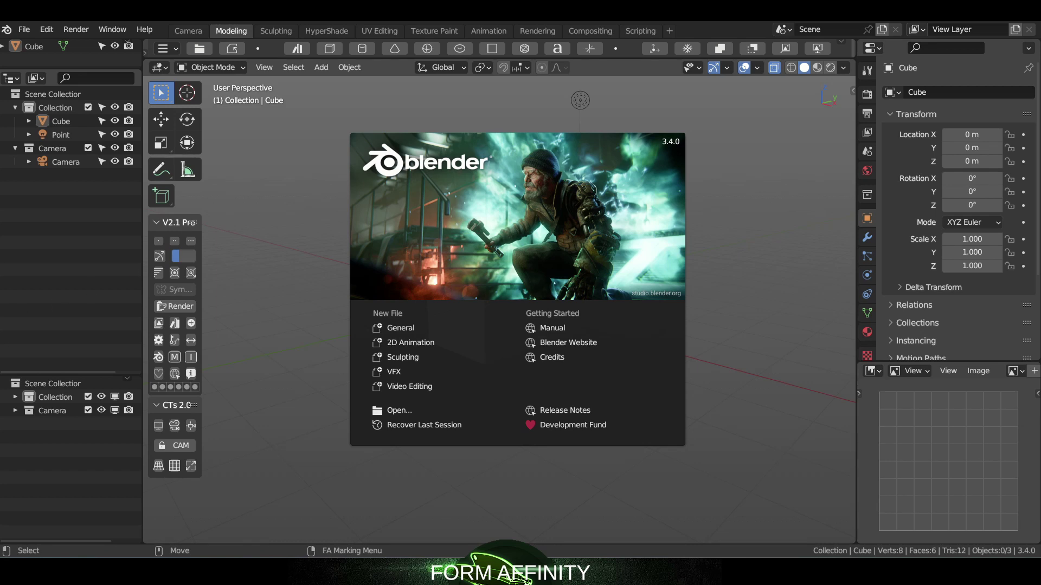
# Dismiss the Blender 3.4 splash screen to reveal the default cube scene.
pyautogui.click(170, 233)
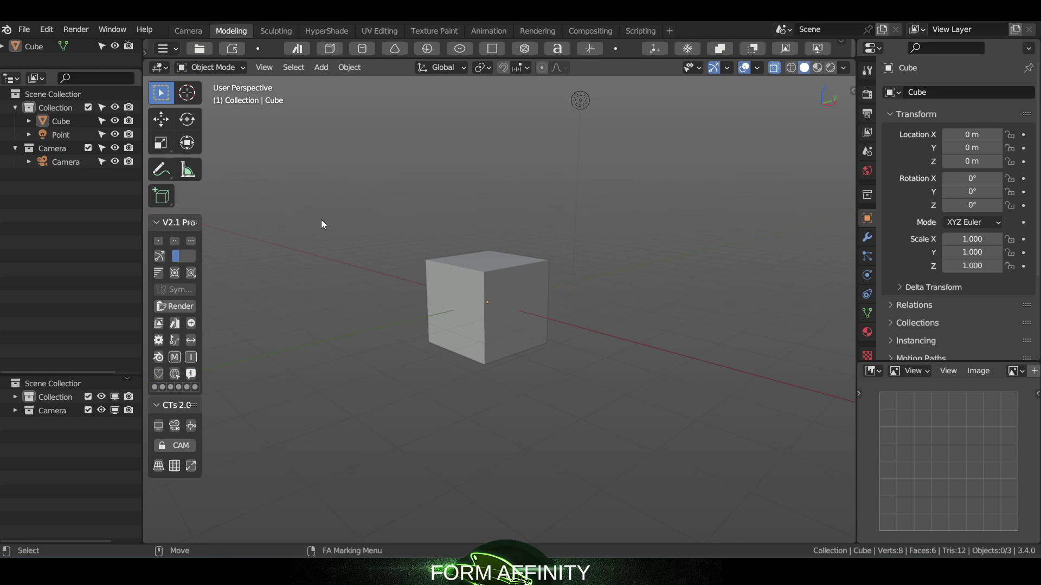
# Switch to the Move tool from Quick Favorites and add an armature at the origin.
pyautogui.press('q')
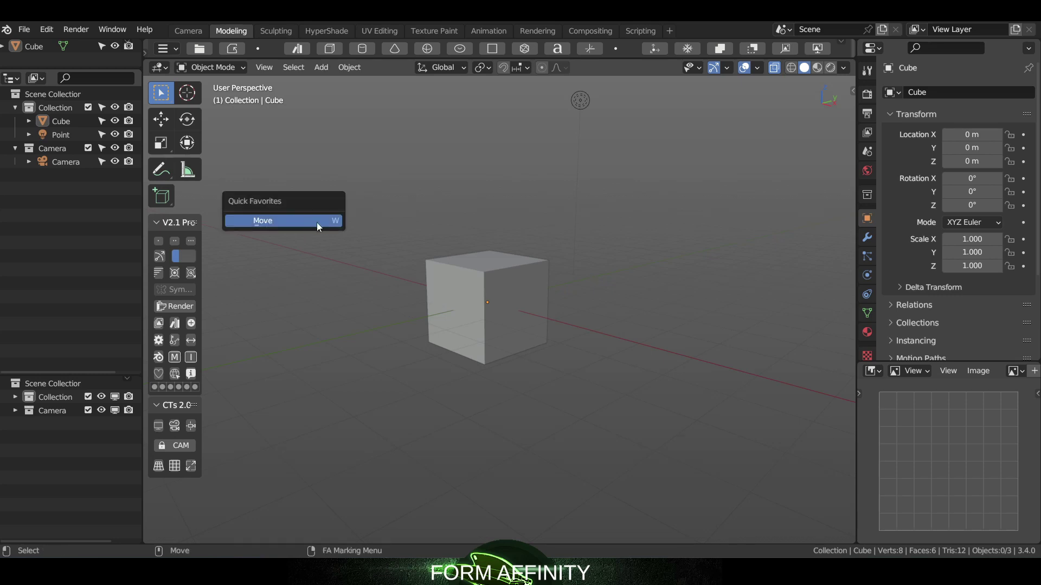
pyautogui.click(293, 221)
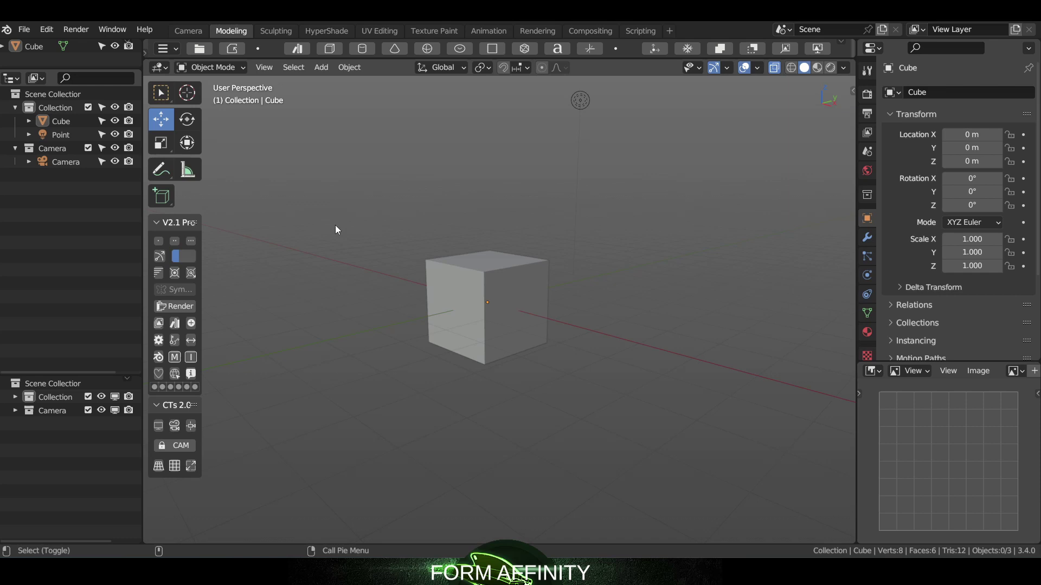
pyautogui.hotkey('shift', 'a')
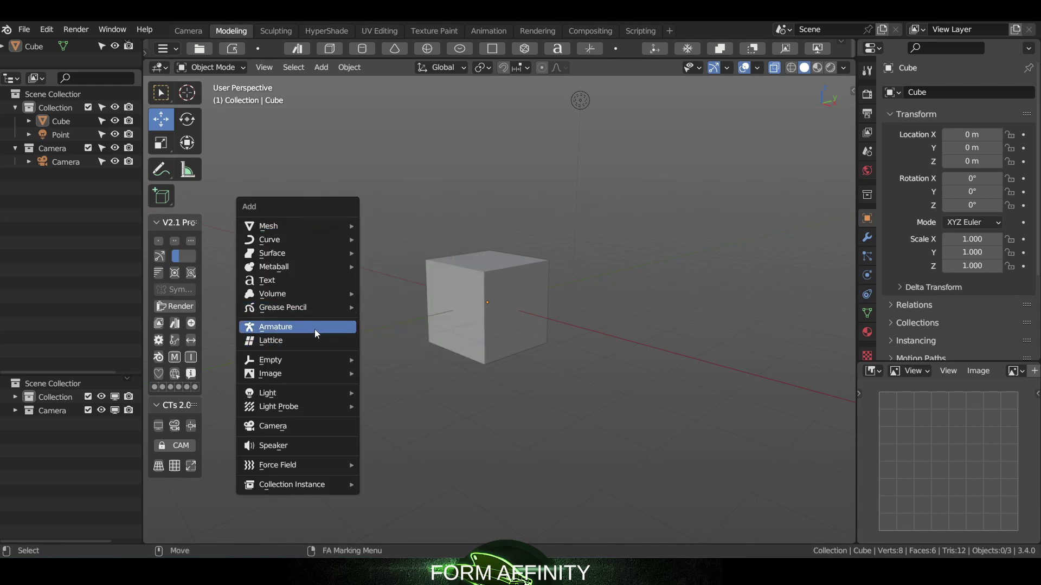
pyautogui.click(317, 332)
# Return to Select Box, put the armature into Pose Mode and select its bone.
pyautogui.press('w')
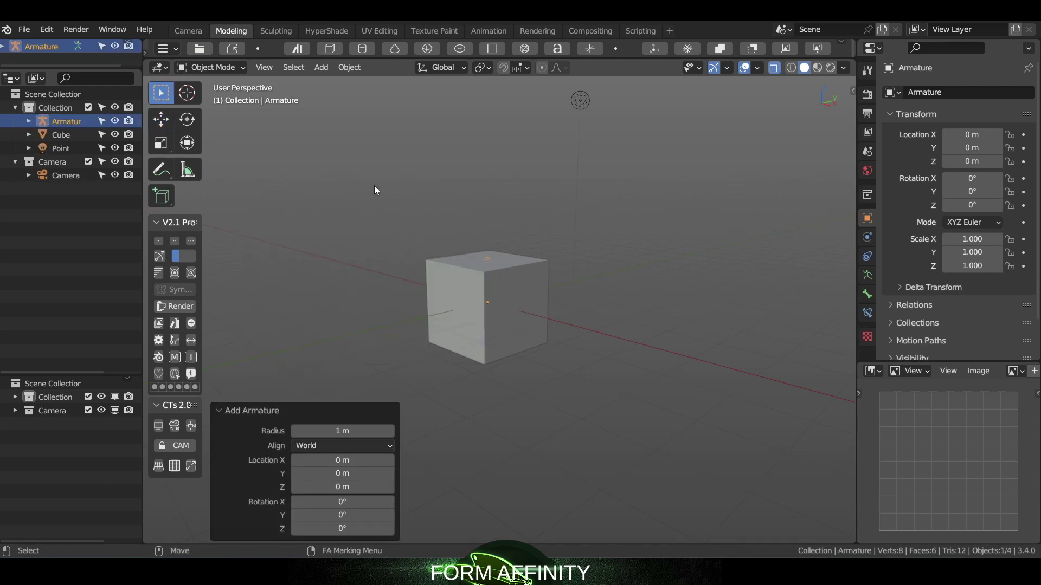
pyautogui.click(232, 67)
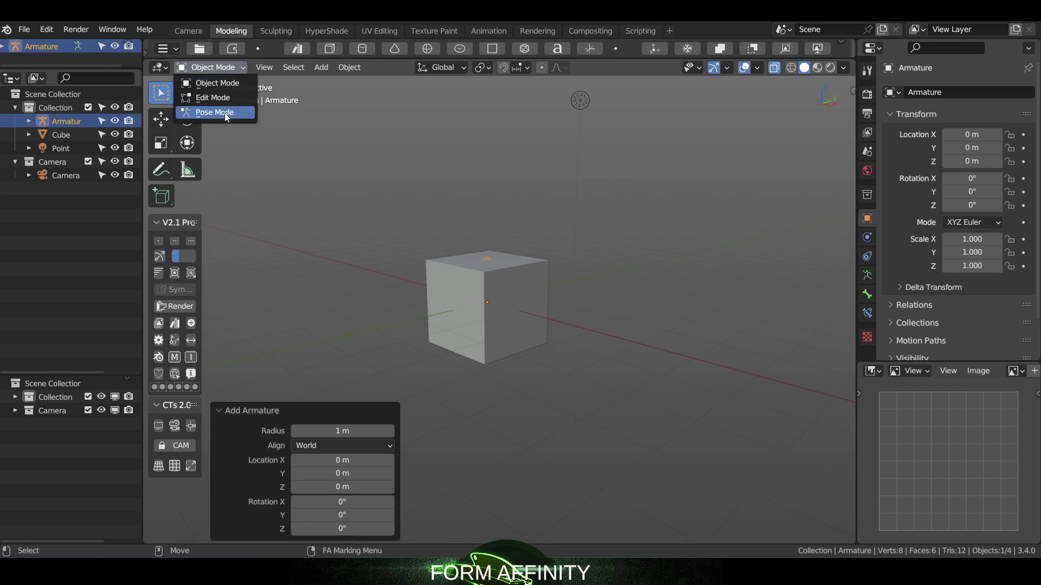
pyautogui.click(225, 113)
pyautogui.scroll(4, 486, 318)
pyautogui.click(474, 210)
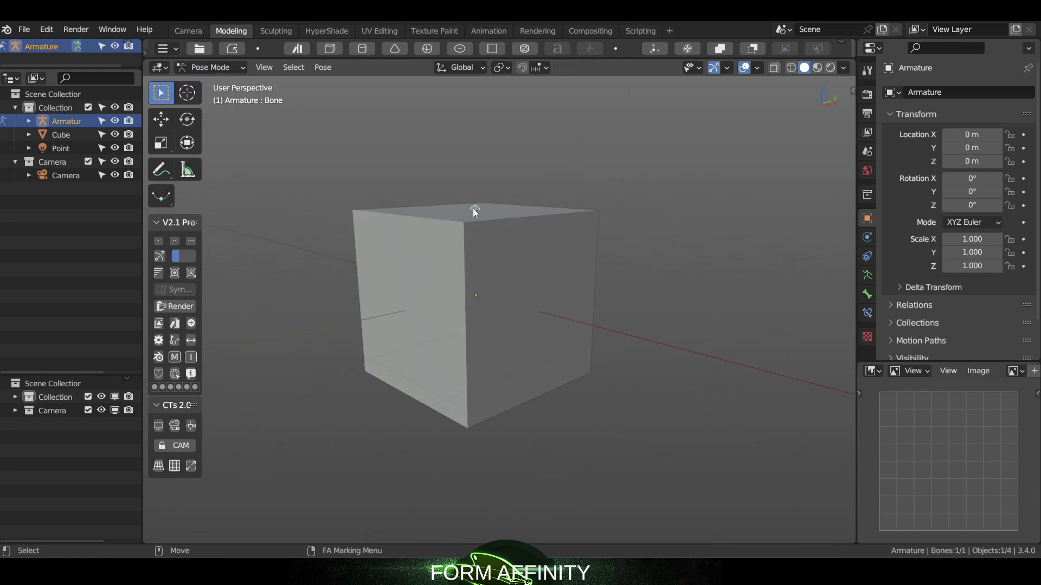
# Toggle local view on the bone off and on, leaving it isolated.
pyautogui.press('KP_Divide')
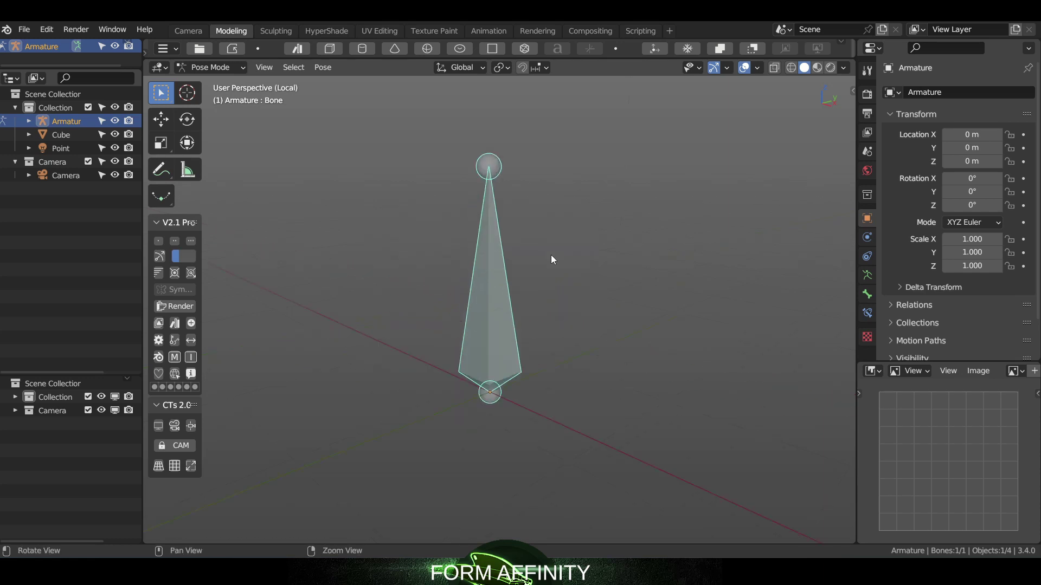
pyautogui.press('KP_Divide')
pyautogui.press('KP_Divide')
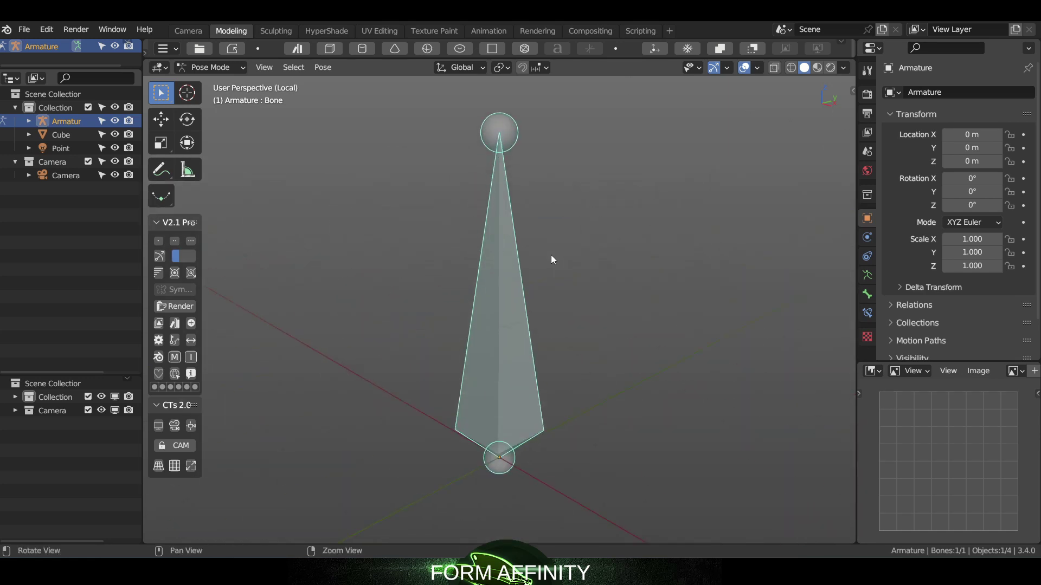
pyautogui.press('KP_Divide')
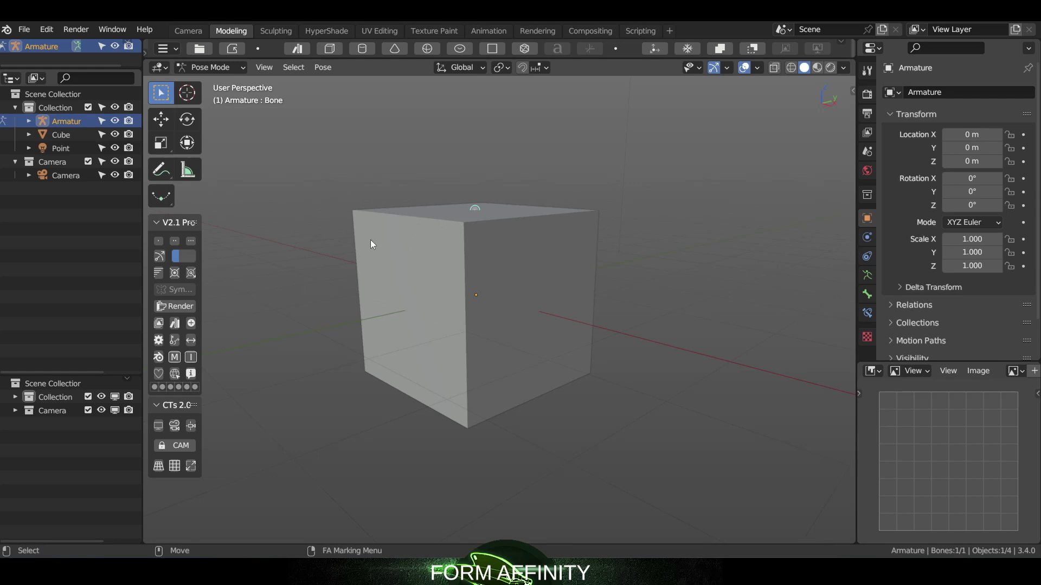
# In Keymap preferences, expand 3D View > Pose > Pose (Global) to the Local View binding.
pyautogui.click(157, 342)
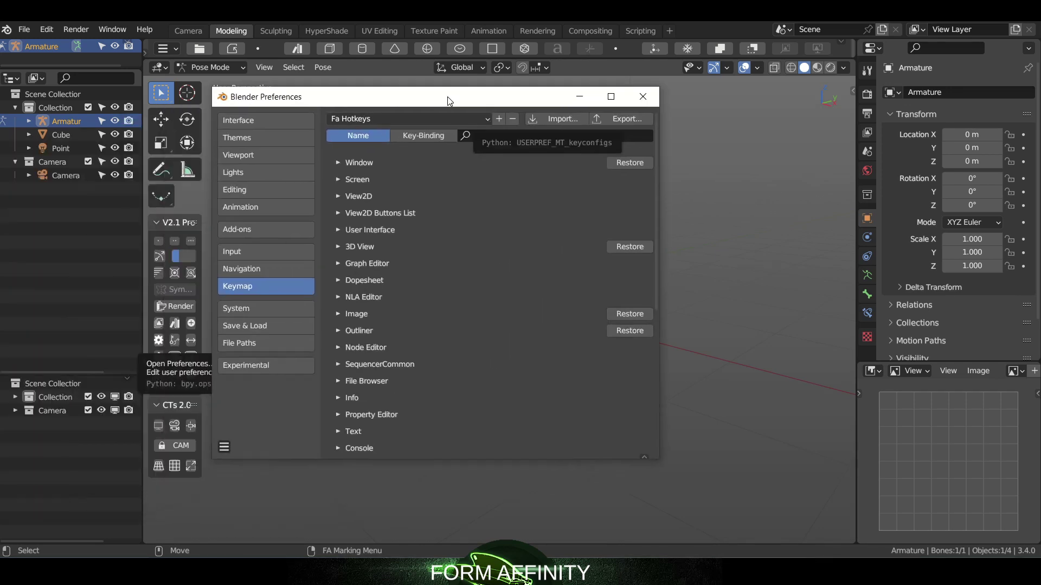
pyautogui.click(339, 247)
pyautogui.click(352, 379)
pyautogui.scroll(-8, 434, 333)
pyautogui.click(372, 220)
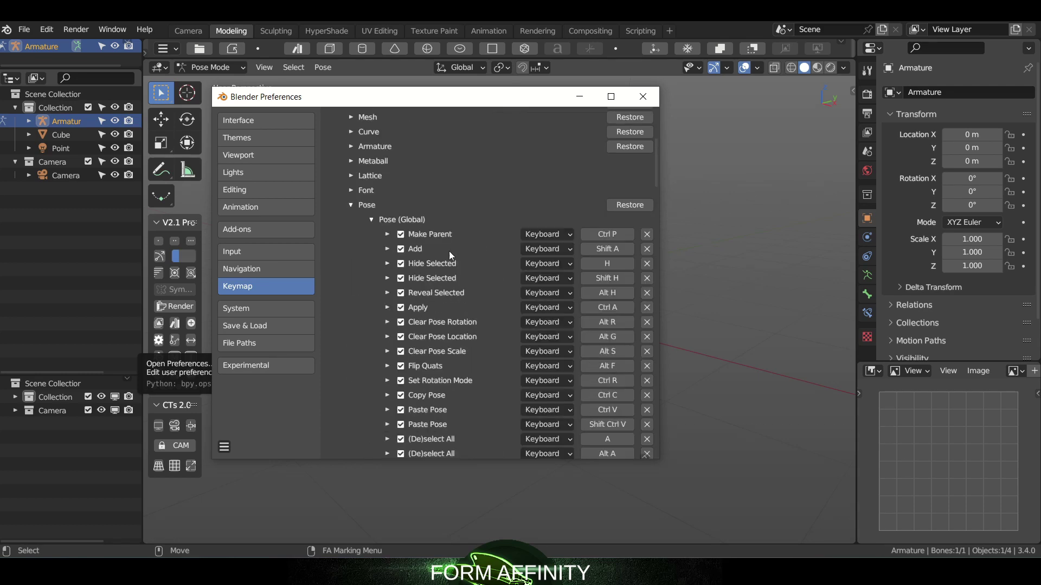
pyautogui.scroll(-15, 460, 269)
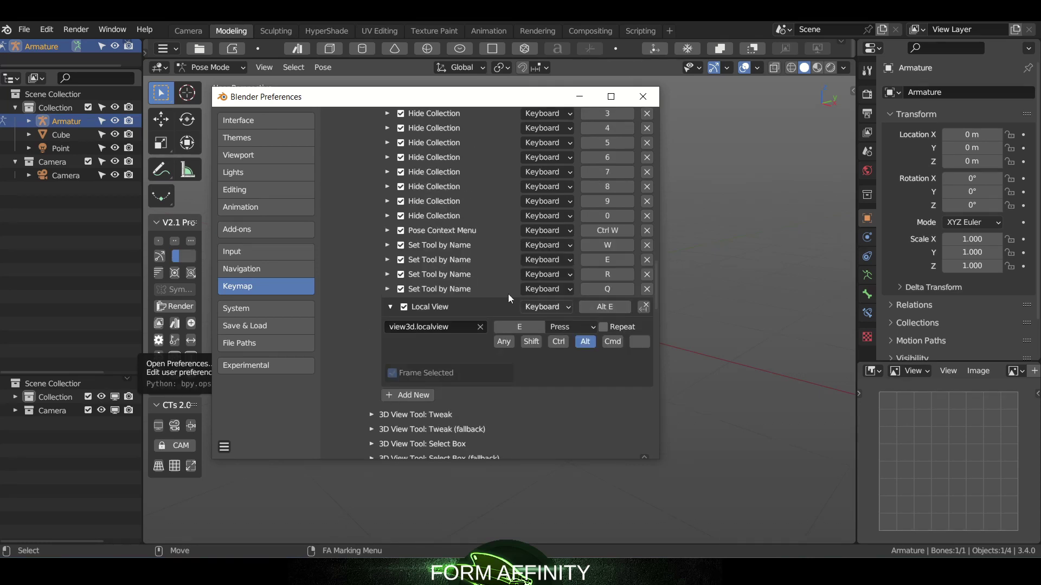
pyautogui.click(389, 308)
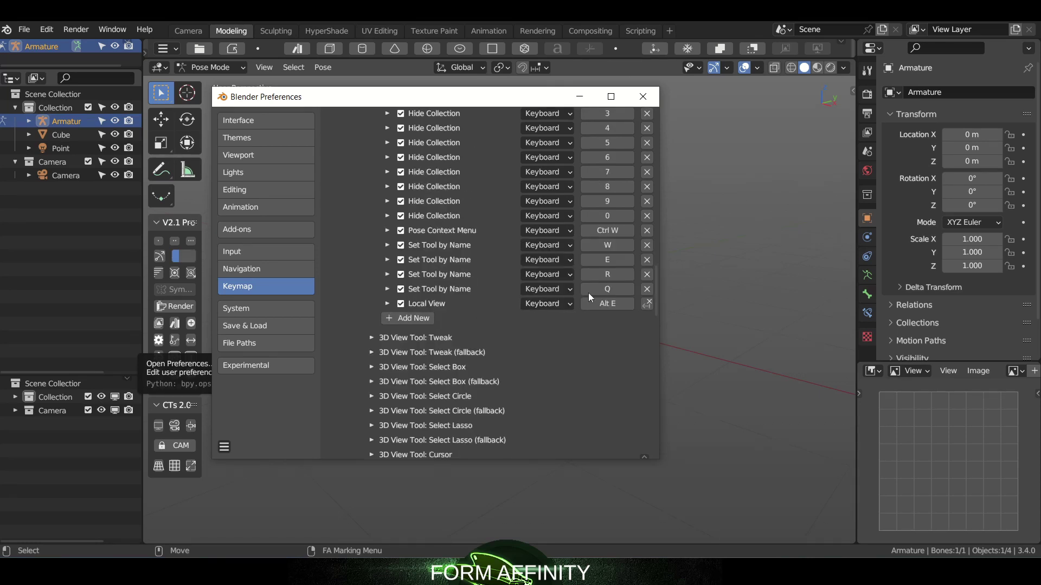
# Scroll back through the Pose keymap entries, then close the Preferences window.
pyautogui.scroll(8, 479, 275)
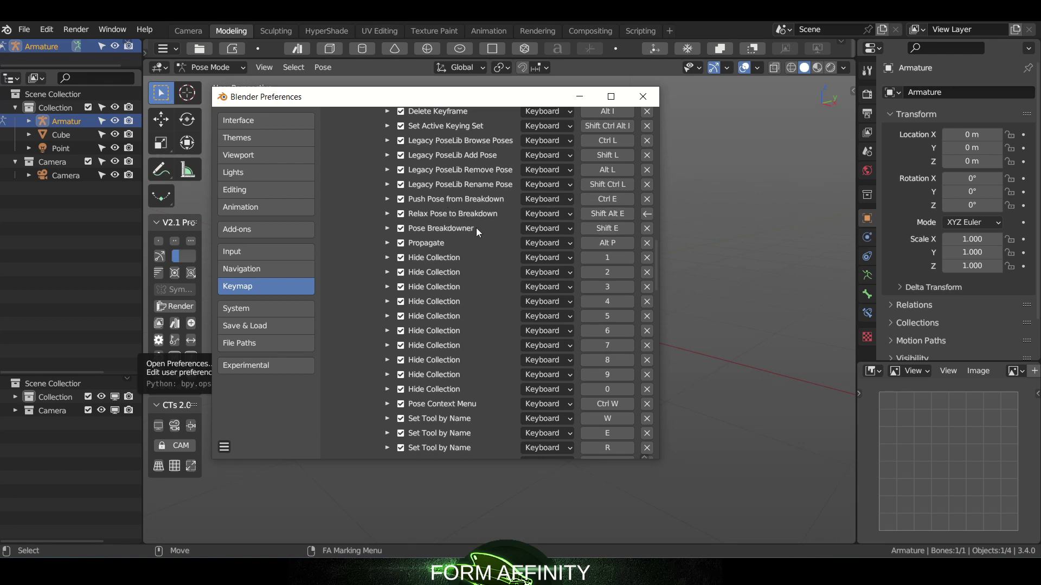
pyautogui.scroll(15, 424, 320)
pyautogui.scroll(-20, 391, 331)
pyautogui.scroll(10, 412, 325)
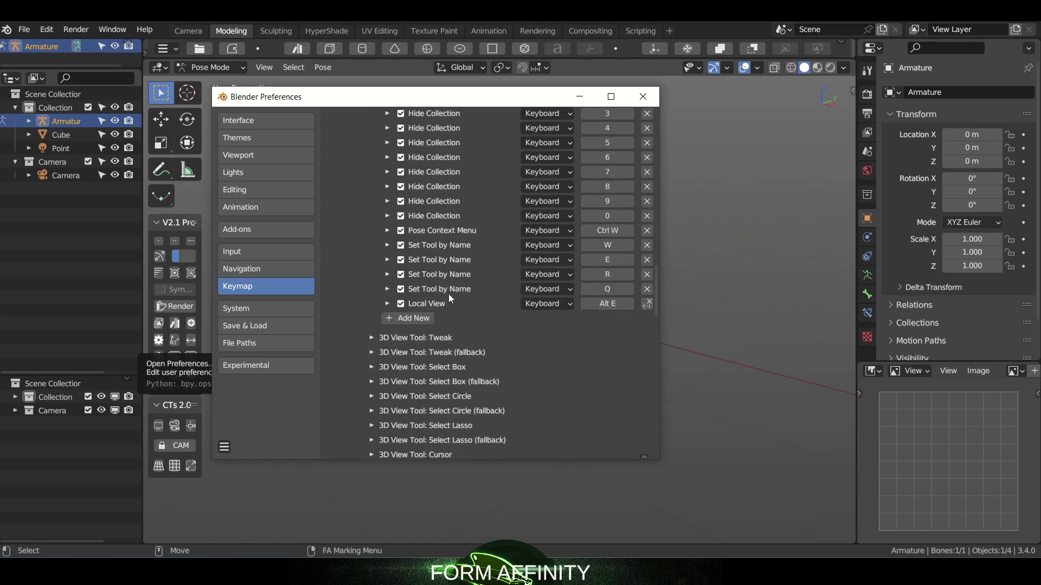
pyautogui.scroll(15, 477, 191)
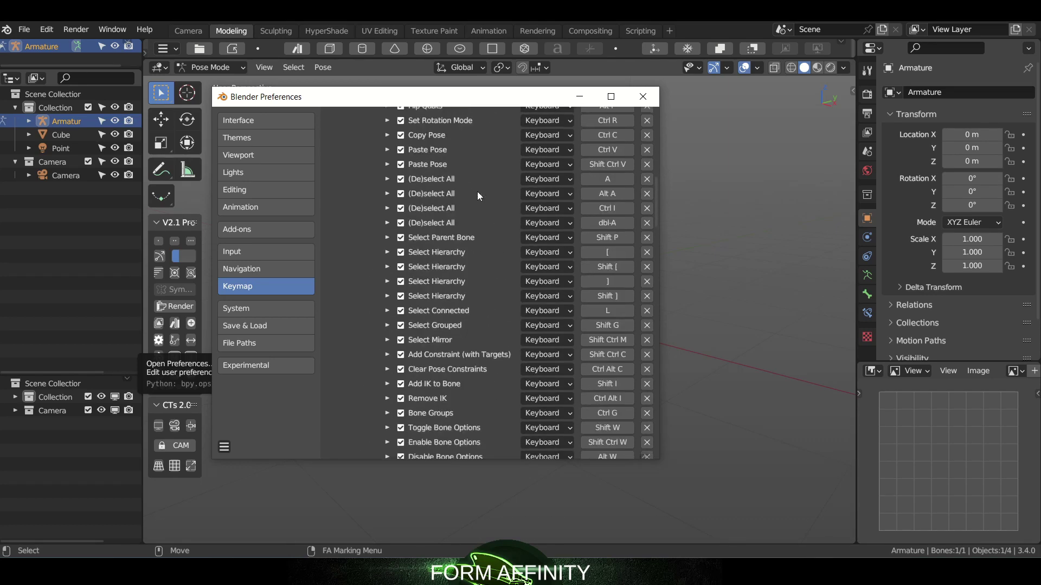
pyautogui.click(643, 97)
pyautogui.hotkey('ctrl', 'z')
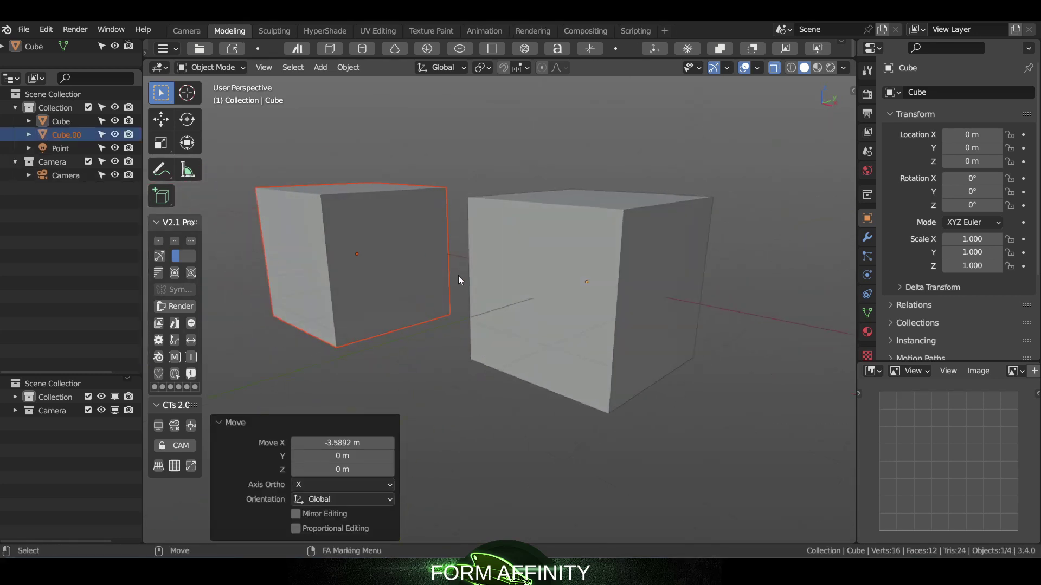
# Use the marking menu to put the right cube into vertex Edit Mode and back to Object Mode.
pyautogui.click(515, 215)
pyautogui.click(416, 209)
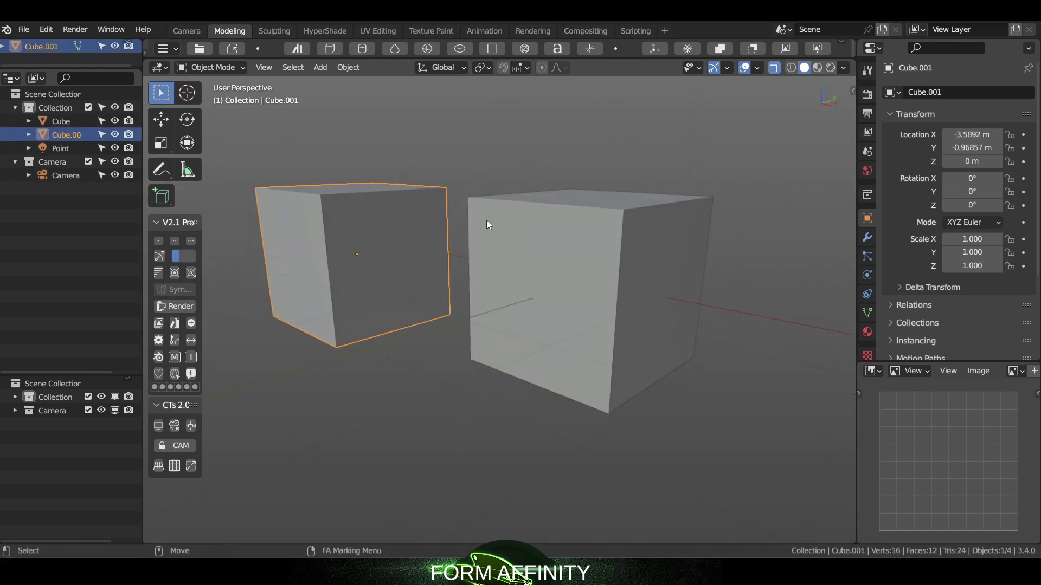
pyautogui.click(551, 218)
pyautogui.rightClick(537, 237)
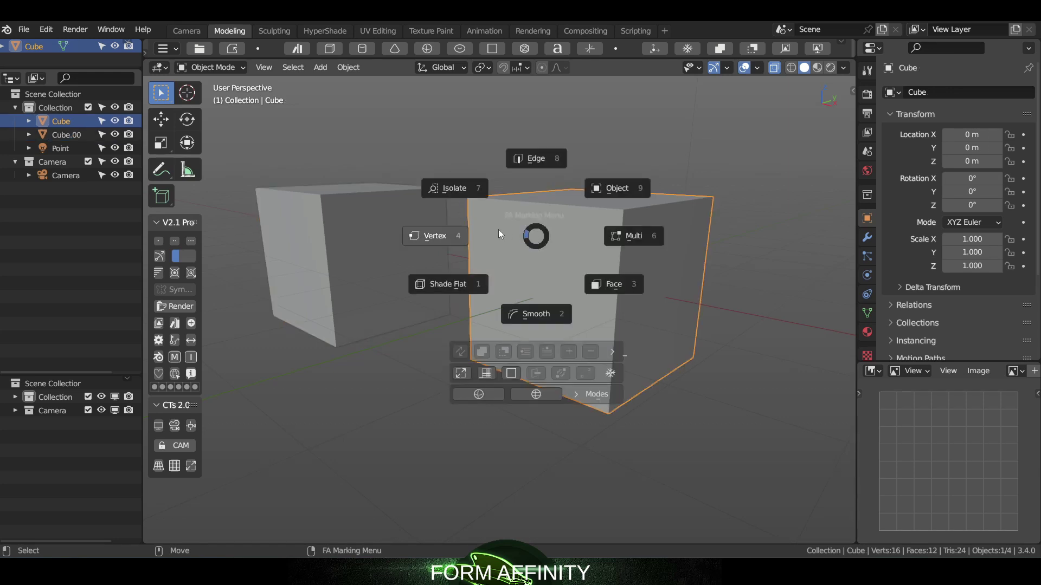
pyautogui.click(462, 232)
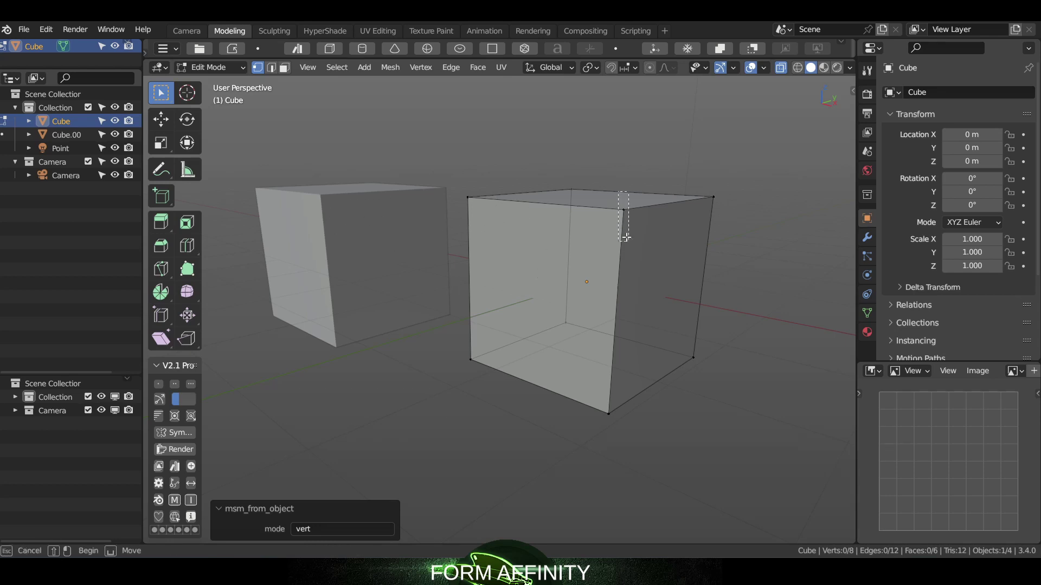
pyautogui.click(623, 212)
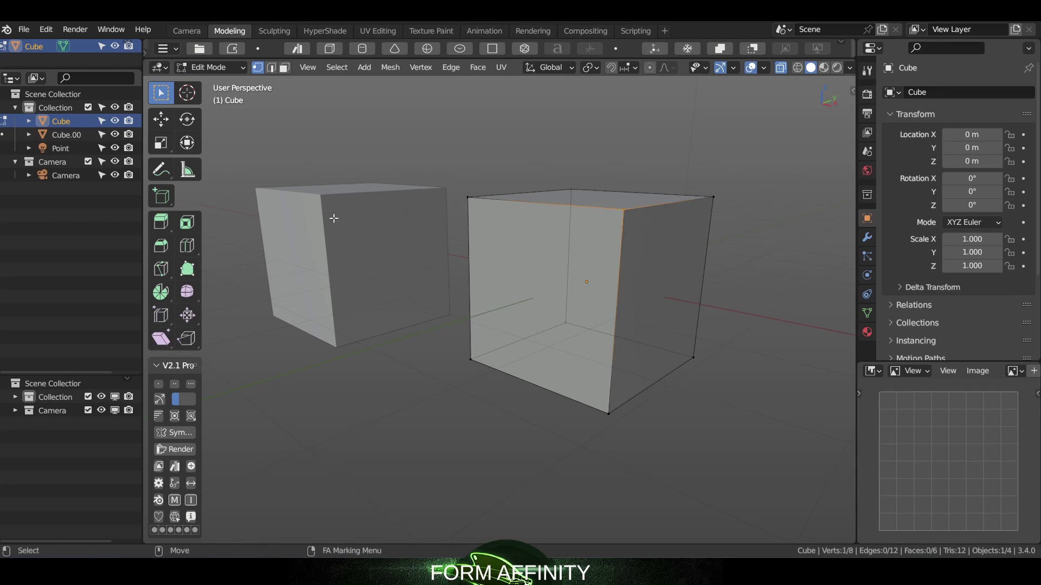
pyautogui.rightClick(570, 230)
pyautogui.click(598, 204)
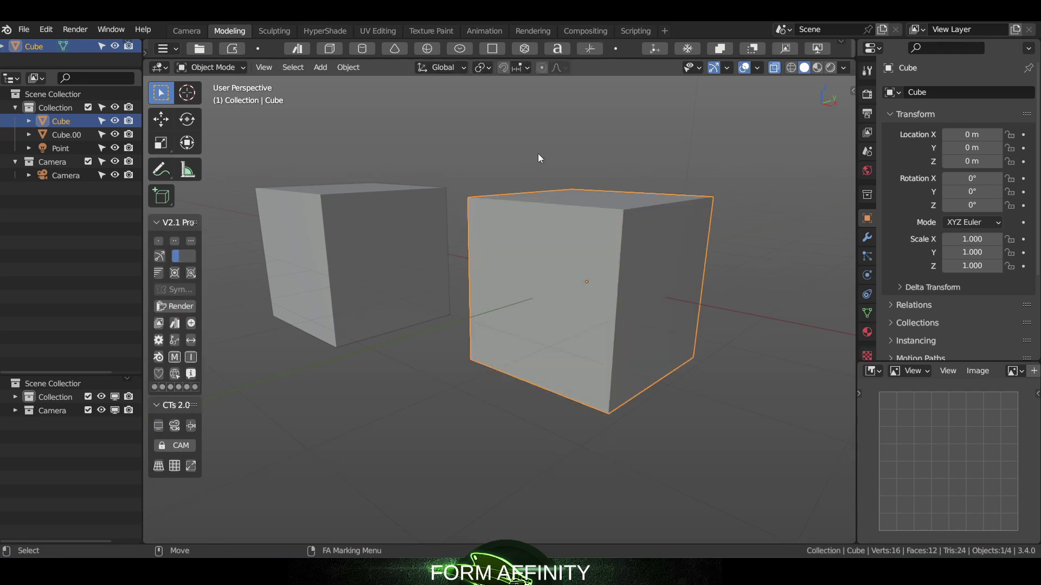
# Switch the left cube into vertex Edit Mode and back to Object Mode via the marking menu.
pyautogui.click(339, 188)
pyautogui.rightClick(338, 189)
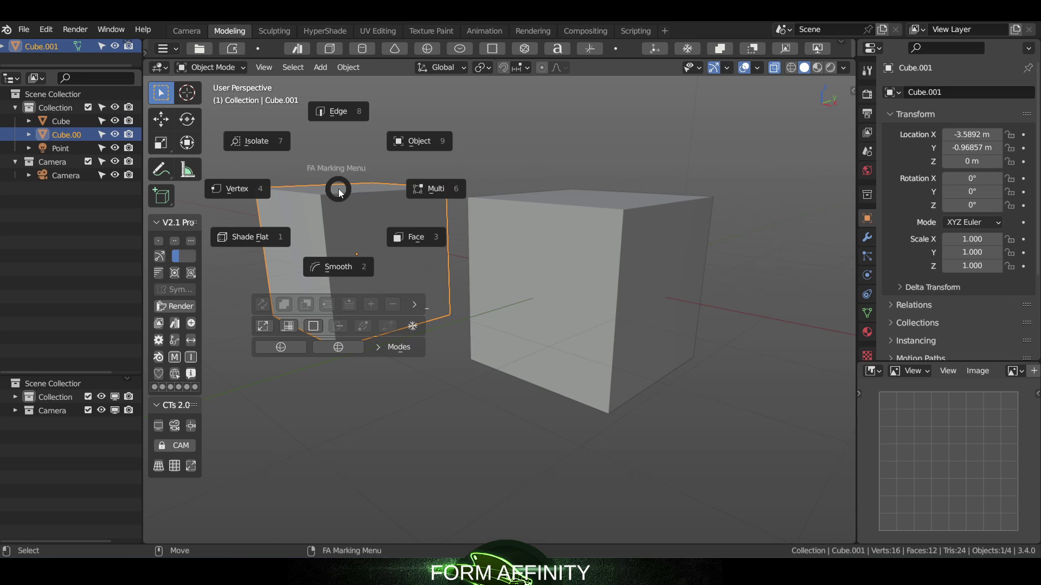
pyautogui.click(265, 188)
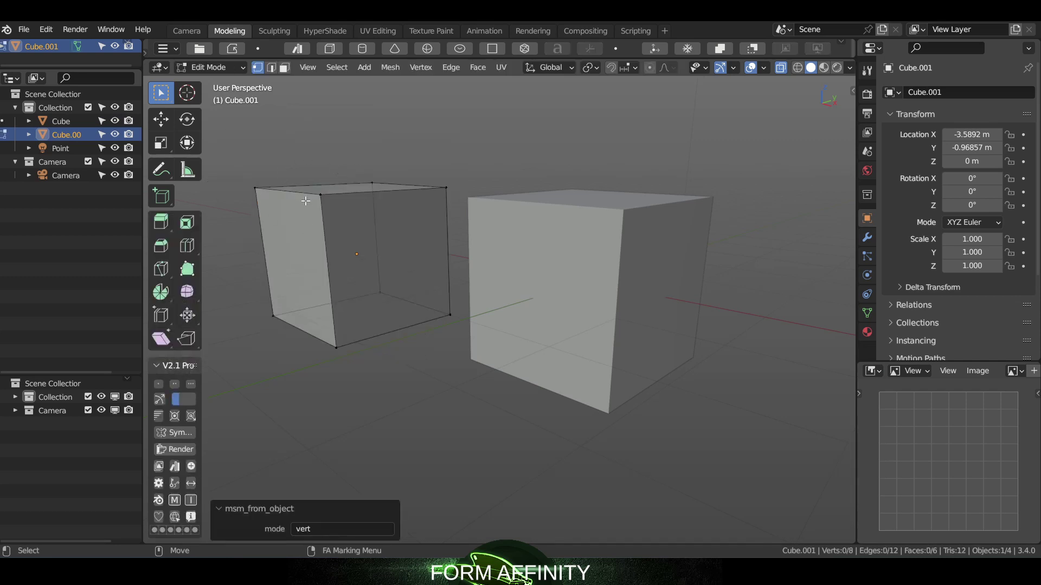
pyautogui.rightClick(353, 204)
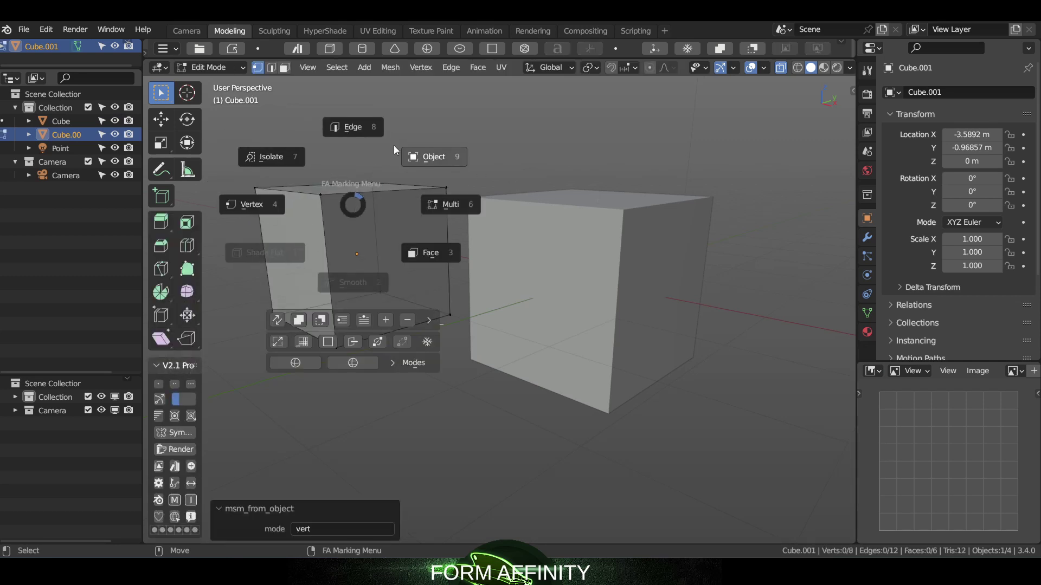
pyautogui.click(405, 158)
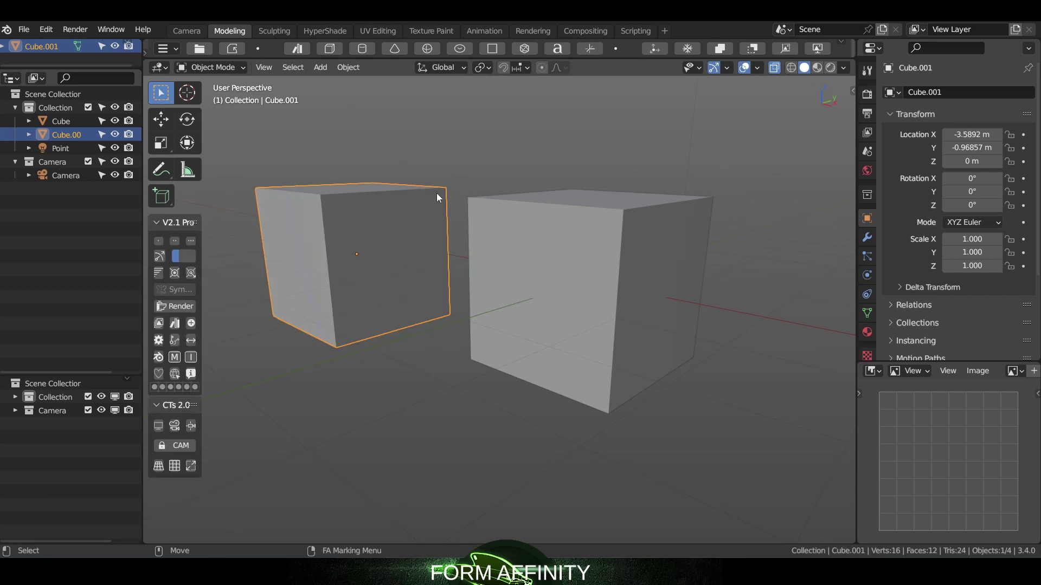
# With the mode dropdown, toggle the right cube into Edit Mode and back, then put Cube.001 in Edit Mode.
pyautogui.click(557, 222)
pyautogui.click(229, 69)
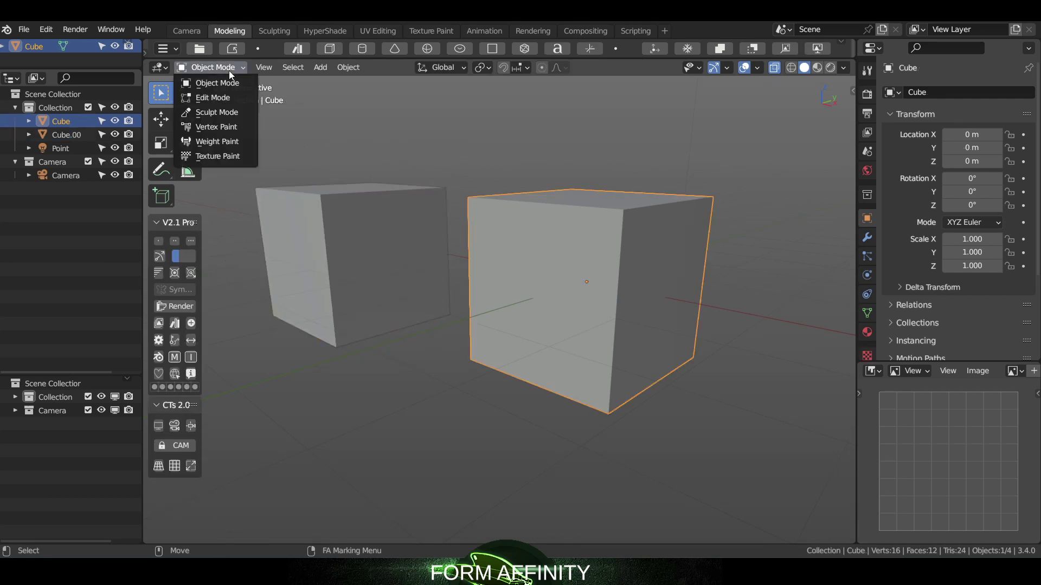
pyautogui.click(220, 97)
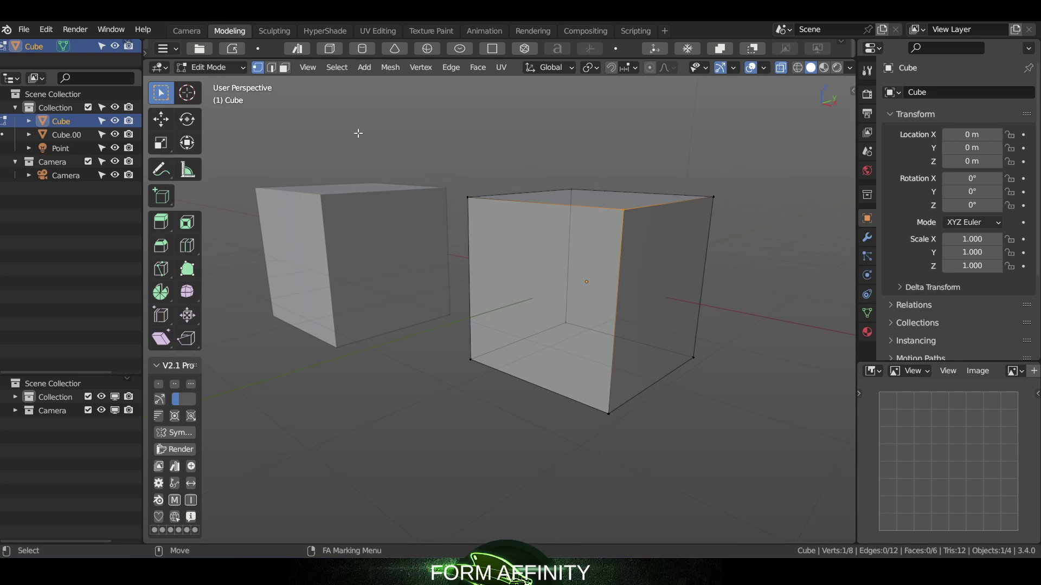
pyautogui.click(220, 68)
pyautogui.click(219, 80)
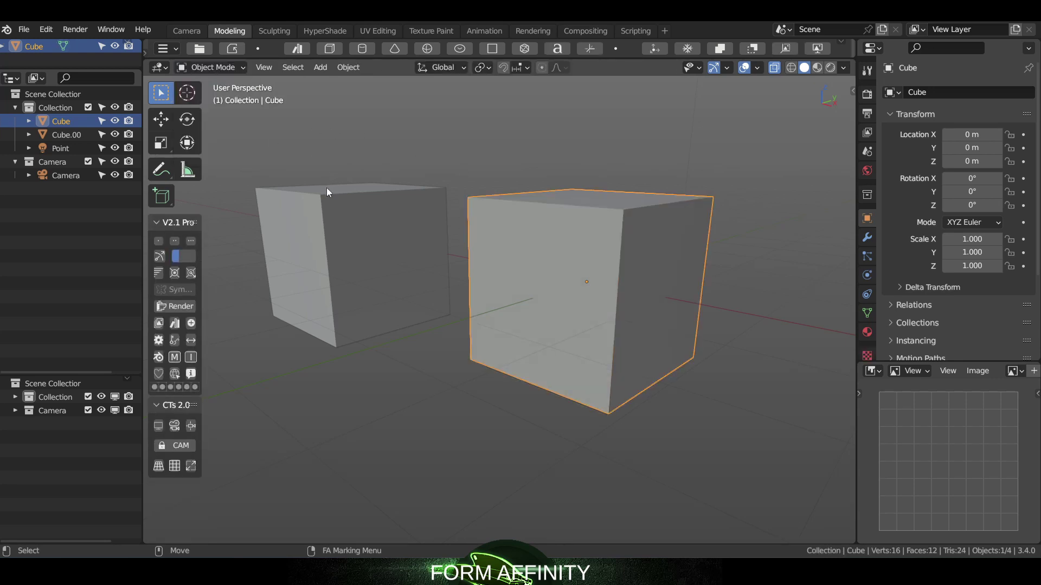
pyautogui.click(327, 188)
pyautogui.click(211, 68)
pyautogui.click(212, 93)
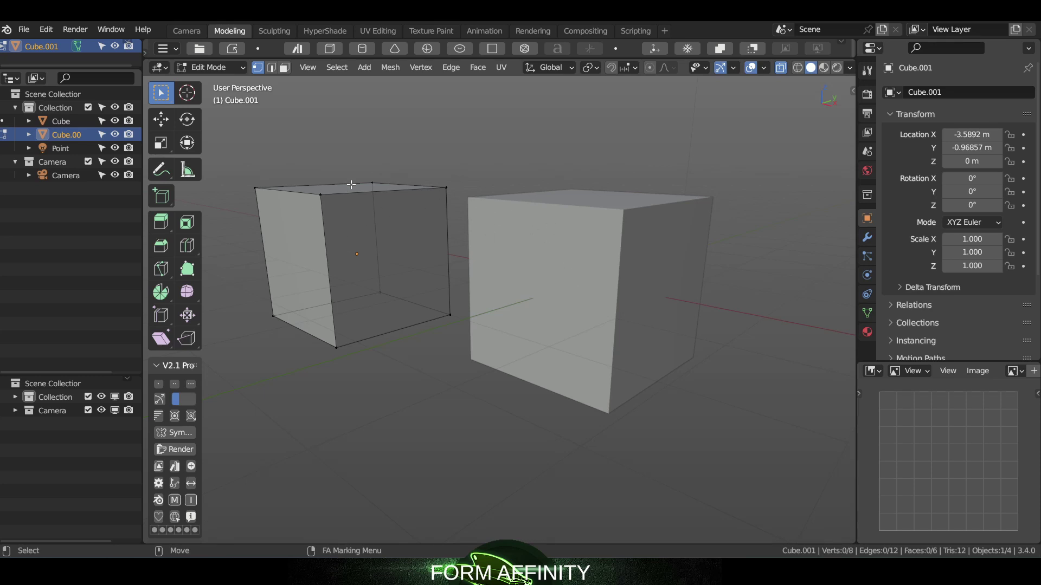
# Set Cube.001 to vertex selection with the FA Marking Menu, then alternate editing between cubes.
pyautogui.moveTo(372, 184); pyautogui.dragTo(285, 183, button='right')
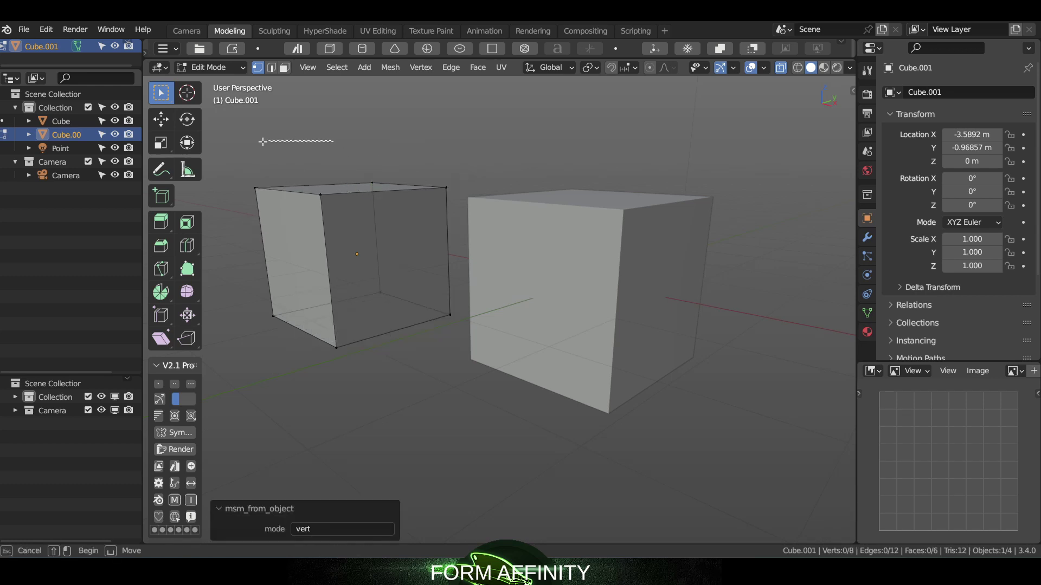
pyautogui.click(341, 184)
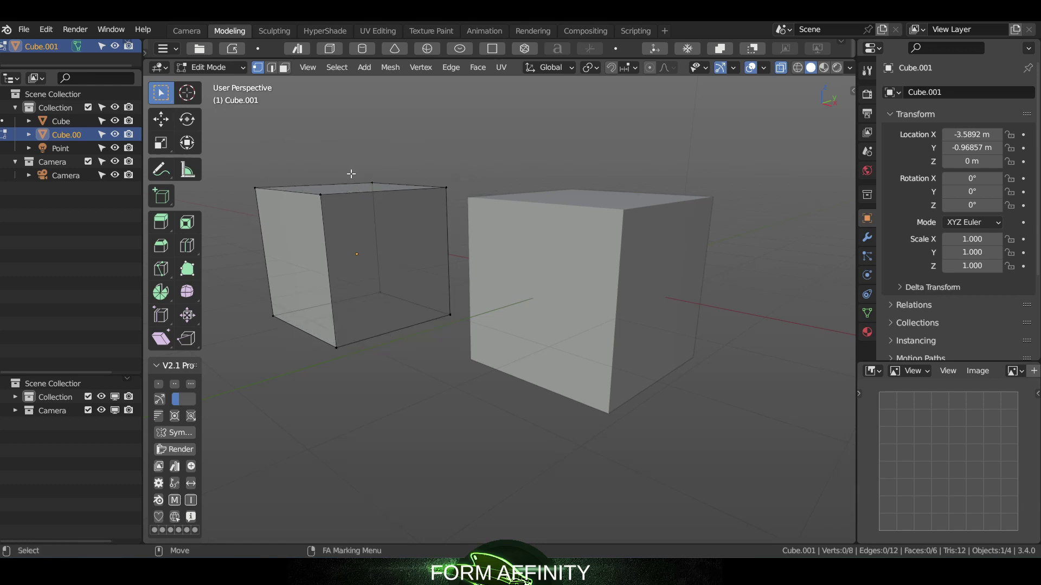
pyautogui.click(532, 242)
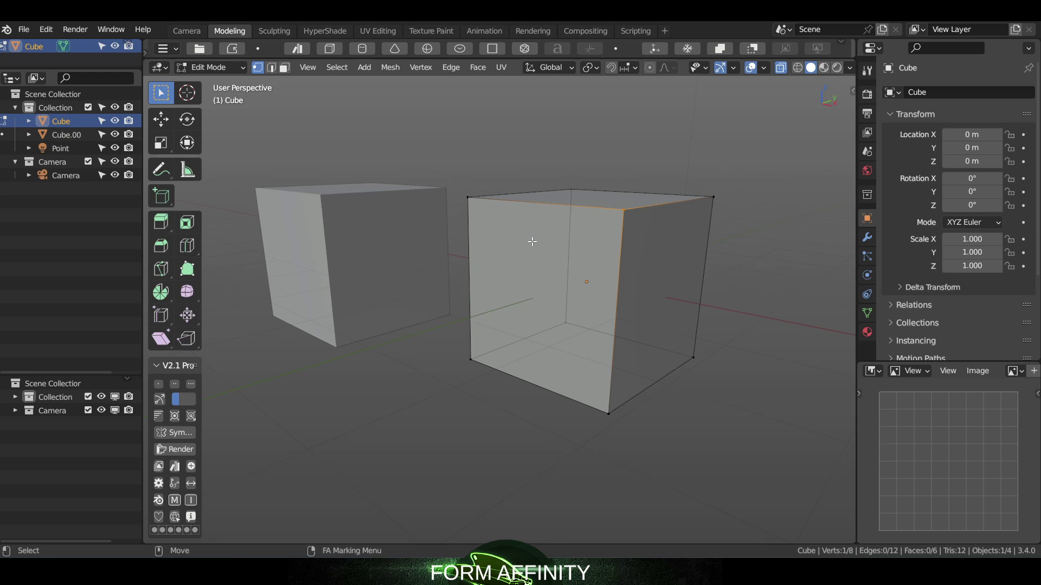
pyautogui.click(355, 227)
pyautogui.click(585, 235)
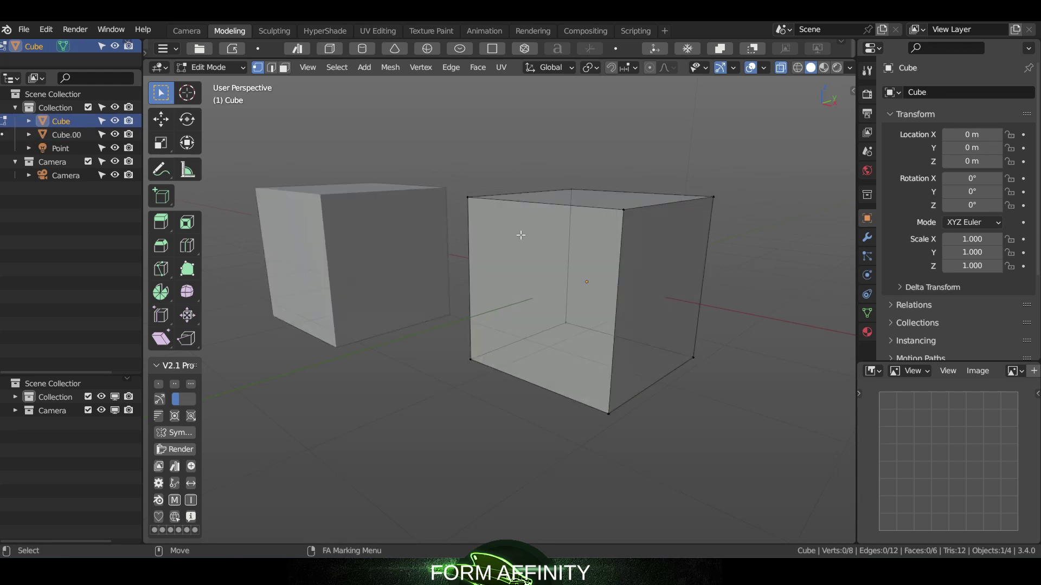
pyautogui.click(348, 232)
pyautogui.click(577, 243)
pyautogui.click(360, 232)
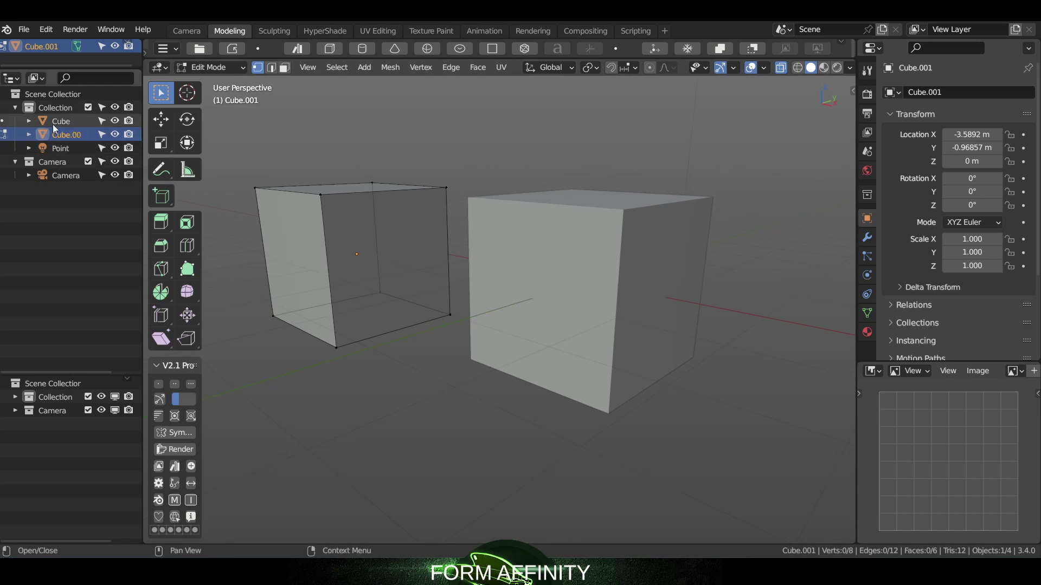
# Keep swapping the edited object between cubes, ending on Cube.001 with the FA Marking Menu open.
pyautogui.click(510, 243)
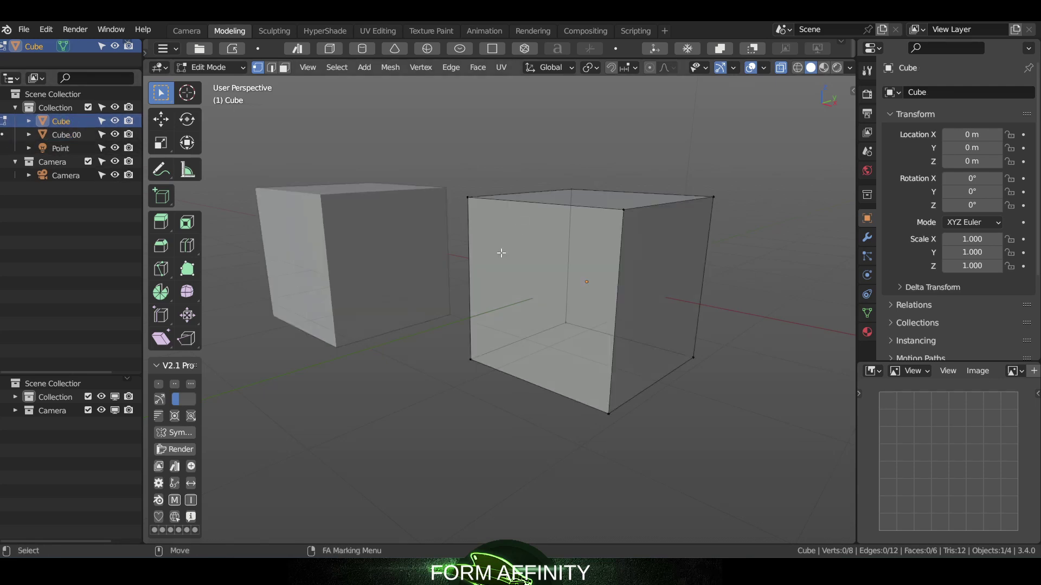
pyautogui.click(328, 221)
pyautogui.click(530, 234)
pyautogui.click(355, 217)
pyautogui.click(498, 236)
pyautogui.click(398, 231)
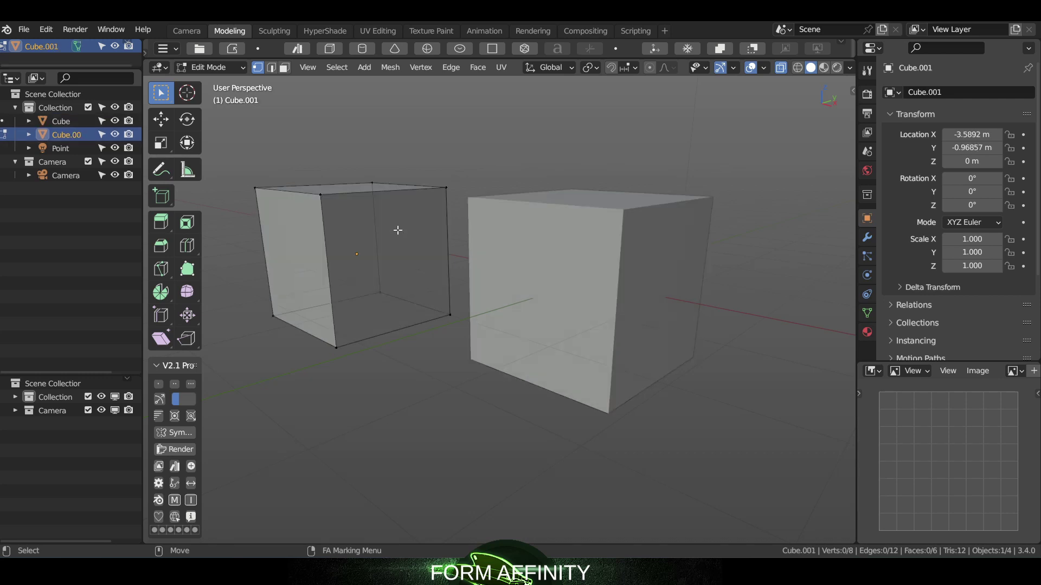
pyautogui.click(520, 249)
pyautogui.click(404, 221)
pyautogui.rightClick(404, 221)
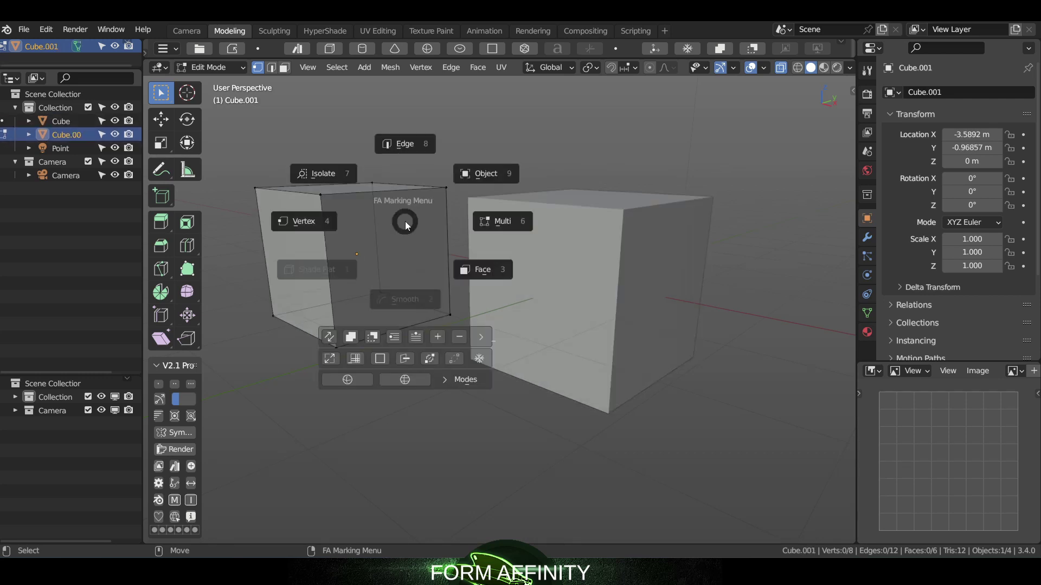
# Choose Object in the pie to leave Edit Mode, then toggle selection between cubes, ending on the right one.
pyautogui.click(469, 185)
pyautogui.click(527, 243)
pyautogui.click(379, 243)
pyautogui.click(488, 243)
pyautogui.click(382, 236)
pyautogui.click(471, 207)
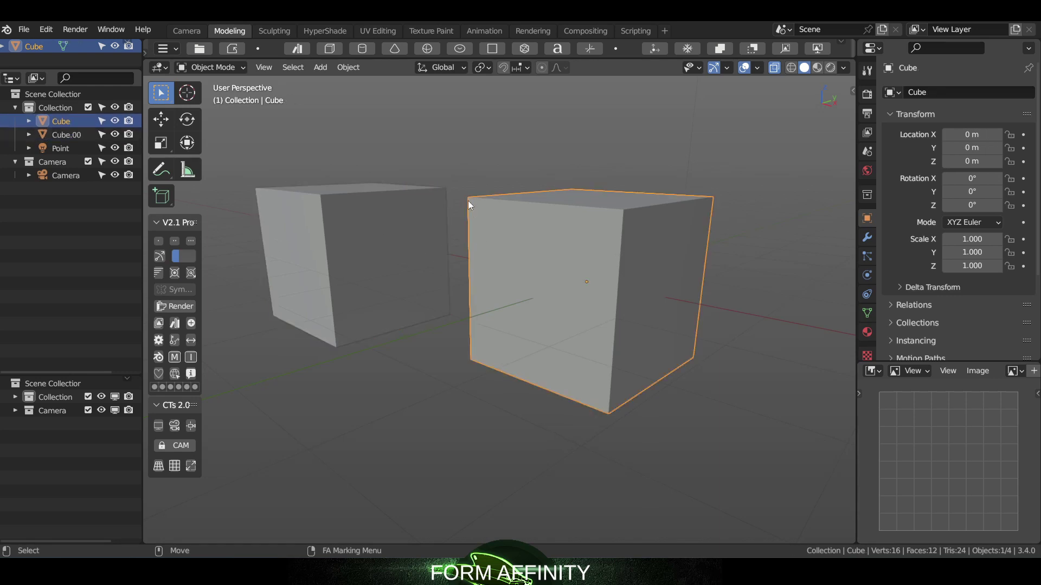
# Put the right cube into vertex Edit Mode from the marking menu and swap the edited cube back and forth.
pyautogui.rightClick(465, 200)
pyautogui.click(390, 201)
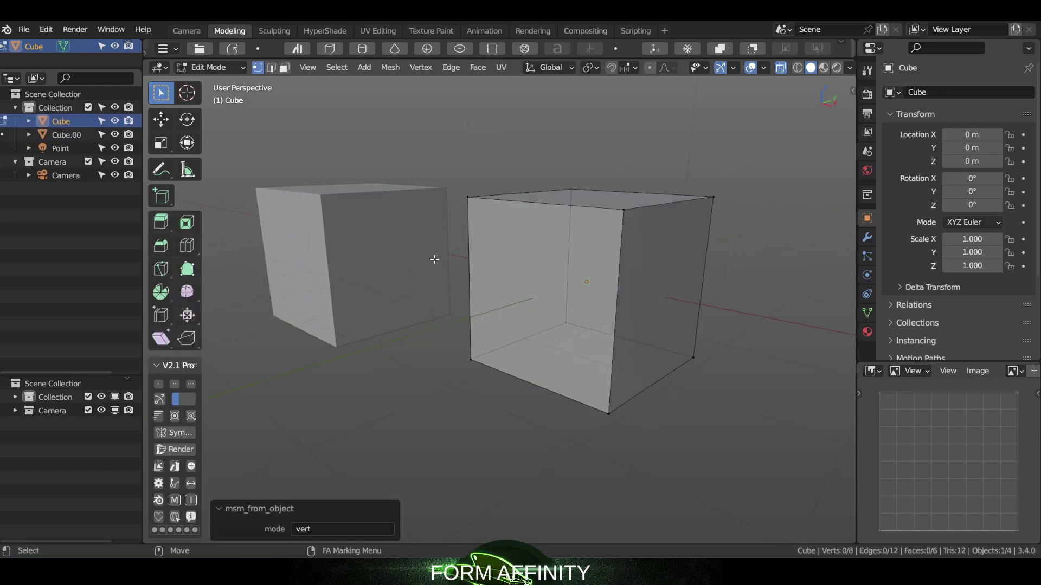
pyautogui.click(374, 214)
pyautogui.click(517, 224)
pyautogui.click(389, 224)
pyautogui.click(490, 228)
pyautogui.click(382, 225)
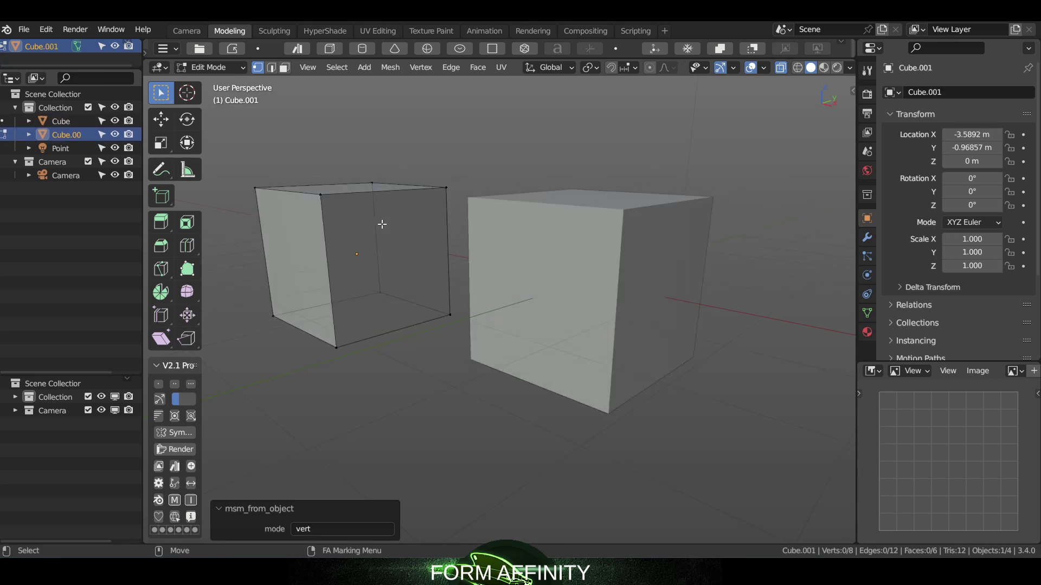
# Clear the vertex selection, return to Object Mode through the FA Marking Menu, and reselect the left cube.
pyautogui.moveTo(529, 118); pyautogui.dragTo(495, 206)
pyautogui.moveTo(497, 241); pyautogui.dragTo(537, 163)
pyautogui.moveTo(503, 212); pyautogui.dragTo(588, 169, button='right')
pyautogui.click(509, 156)
pyautogui.click(369, 196)
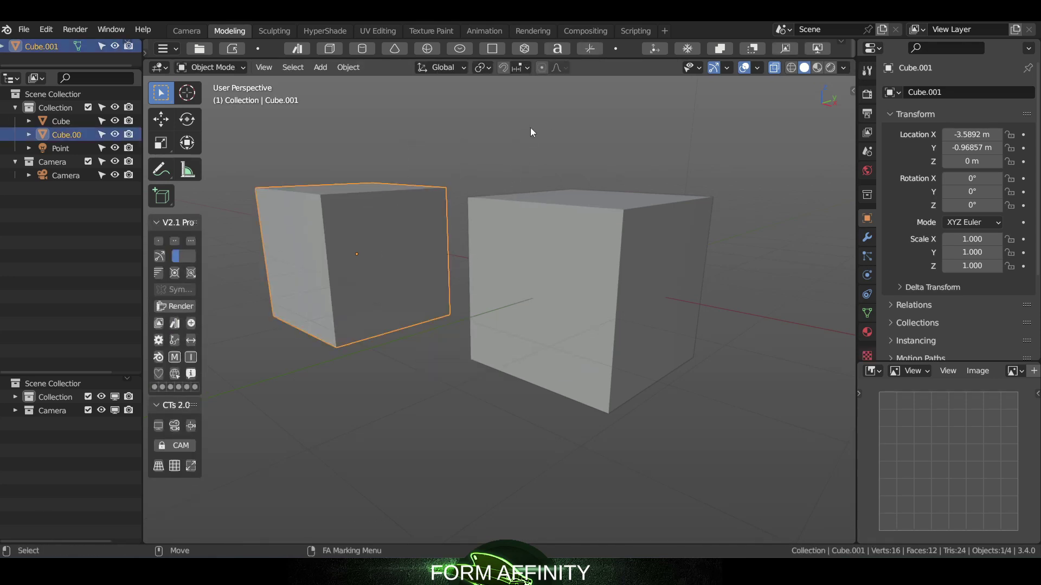
# Drag the marking menu to put the right cube in vertex Edit Mode, clear selection, then Tab back to Object Mode.
pyautogui.click(539, 250)
pyautogui.click(540, 183)
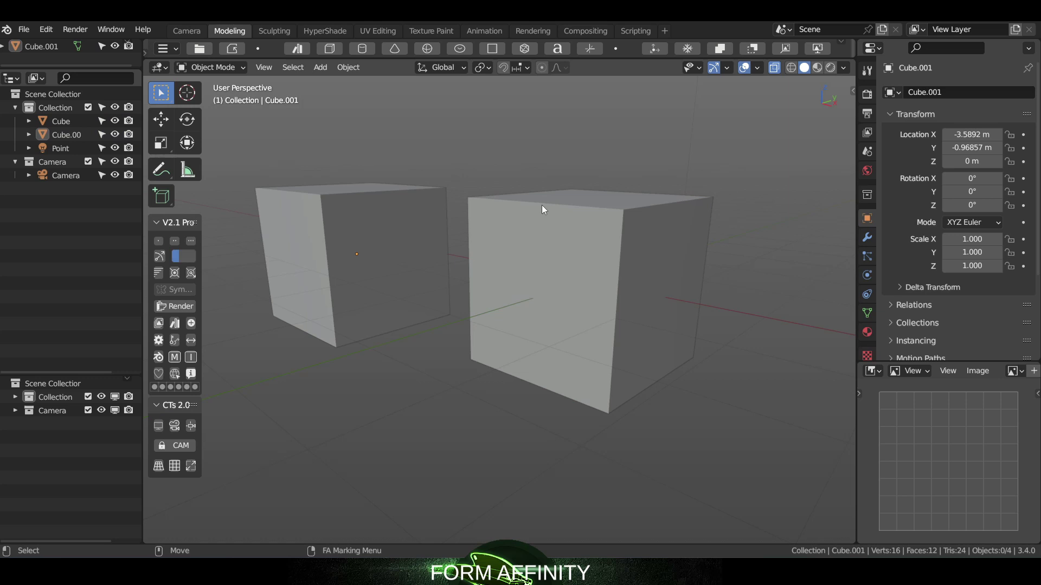
pyautogui.click(542, 205)
pyautogui.moveTo(541, 205); pyautogui.dragTo(440, 204, button='right')
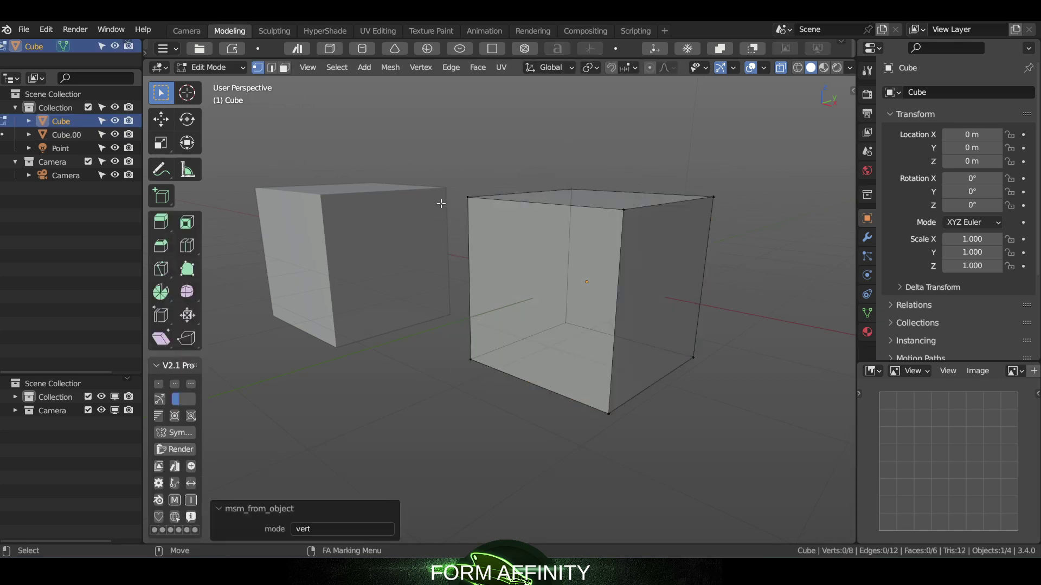
pyautogui.moveTo(369, 106); pyautogui.dragTo(319, 310)
pyautogui.click(342, 247)
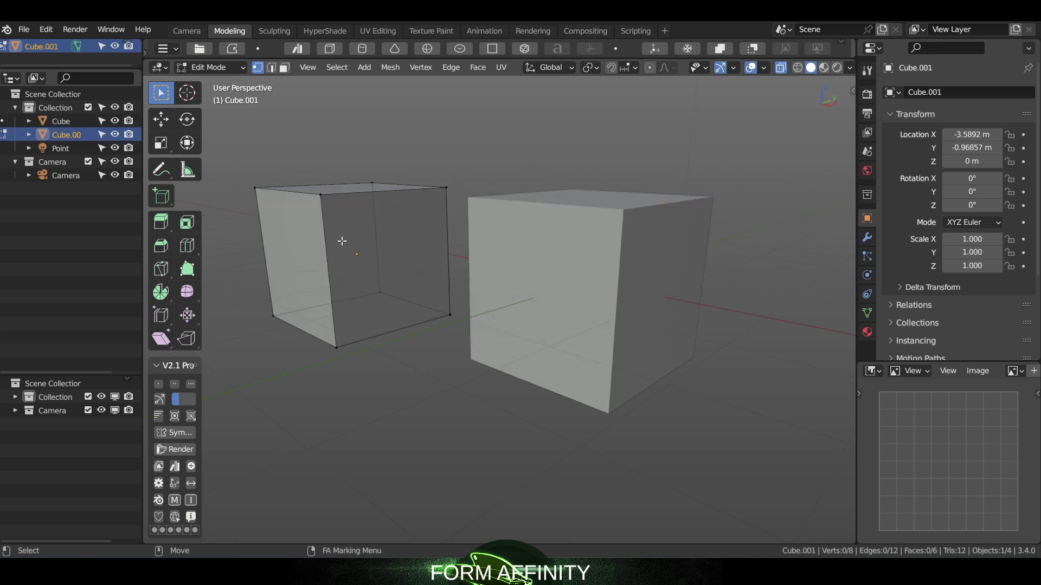
pyautogui.click(61, 121)
pyautogui.press('Tab')
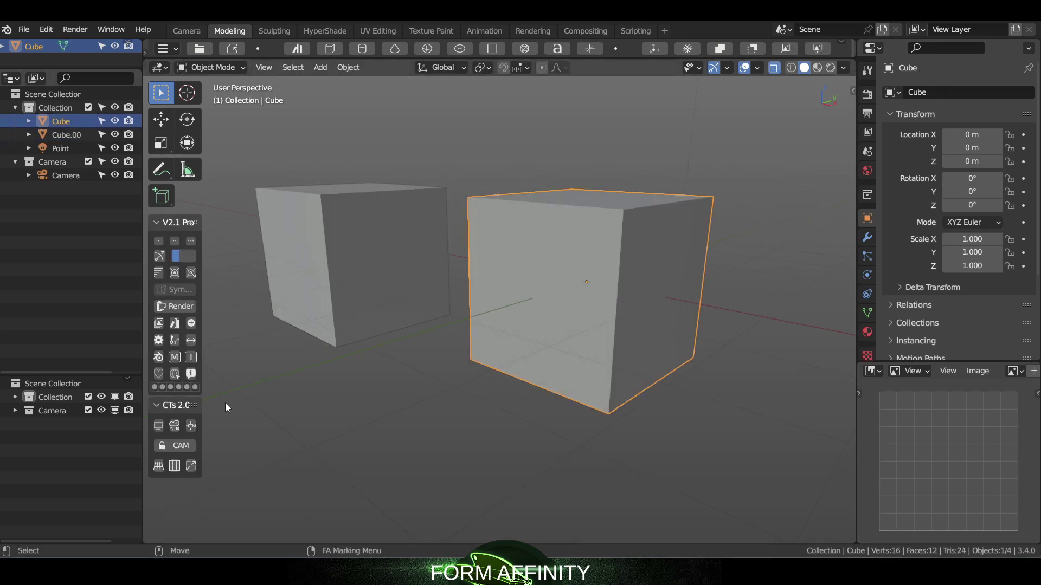
pyautogui.click(379, 209)
pyautogui.click(488, 246)
pyautogui.click(398, 232)
pyautogui.click(512, 242)
pyautogui.click(382, 188)
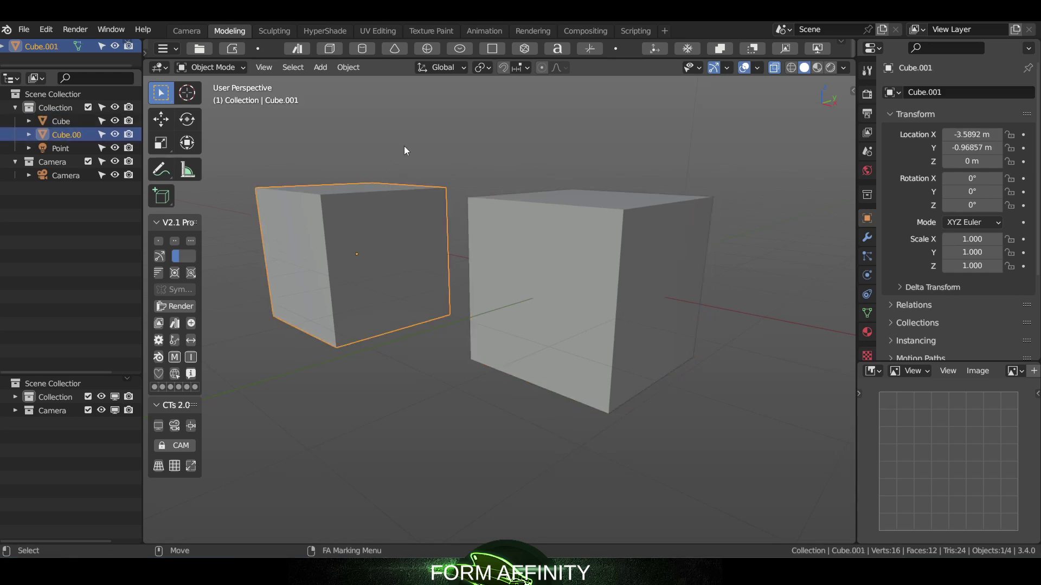
pyautogui.click(404, 151)
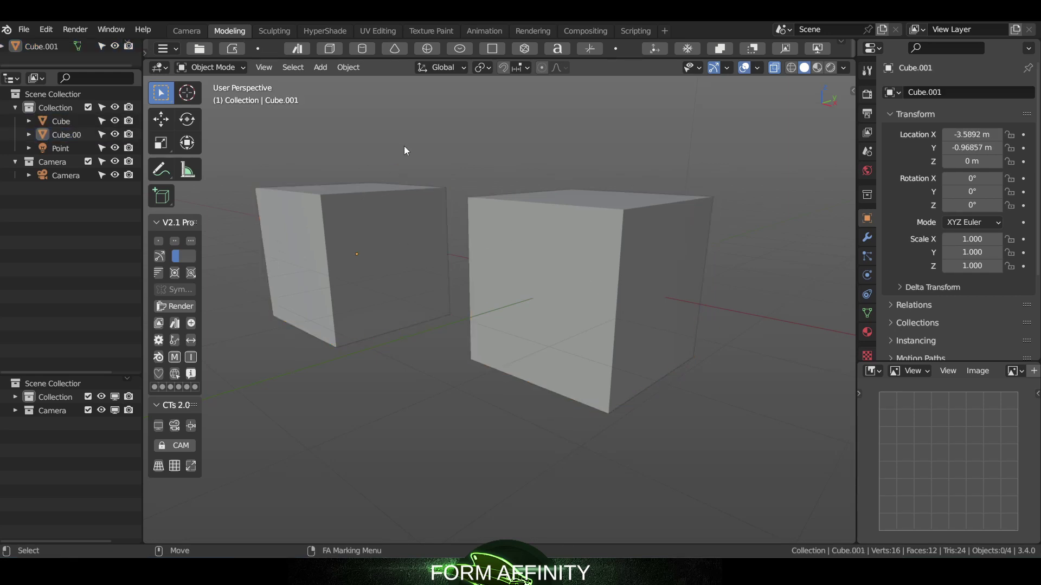
pyautogui.click(528, 215)
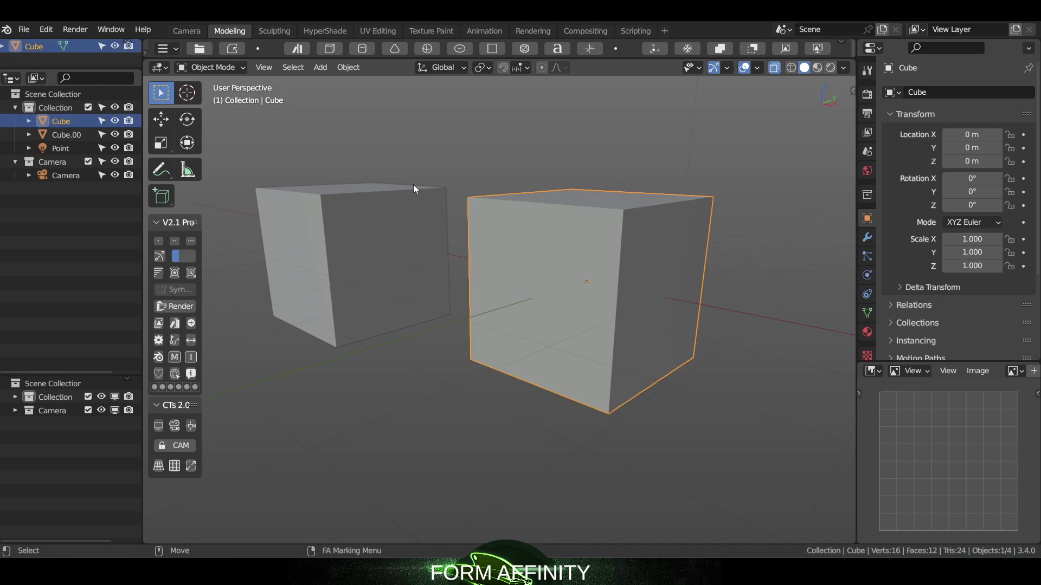
pyautogui.press('1')
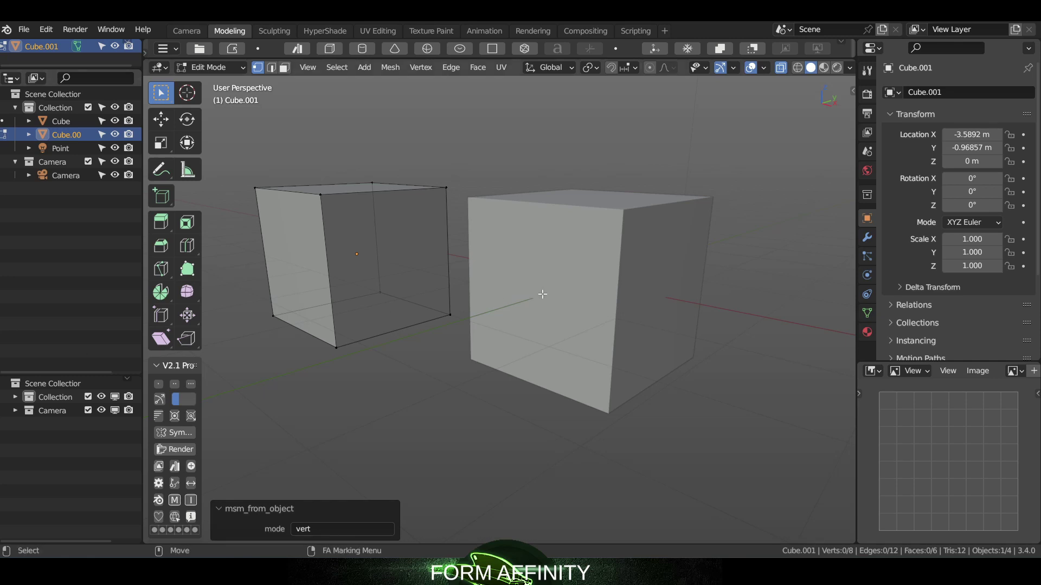
pyautogui.click(602, 247)
pyautogui.click(393, 237)
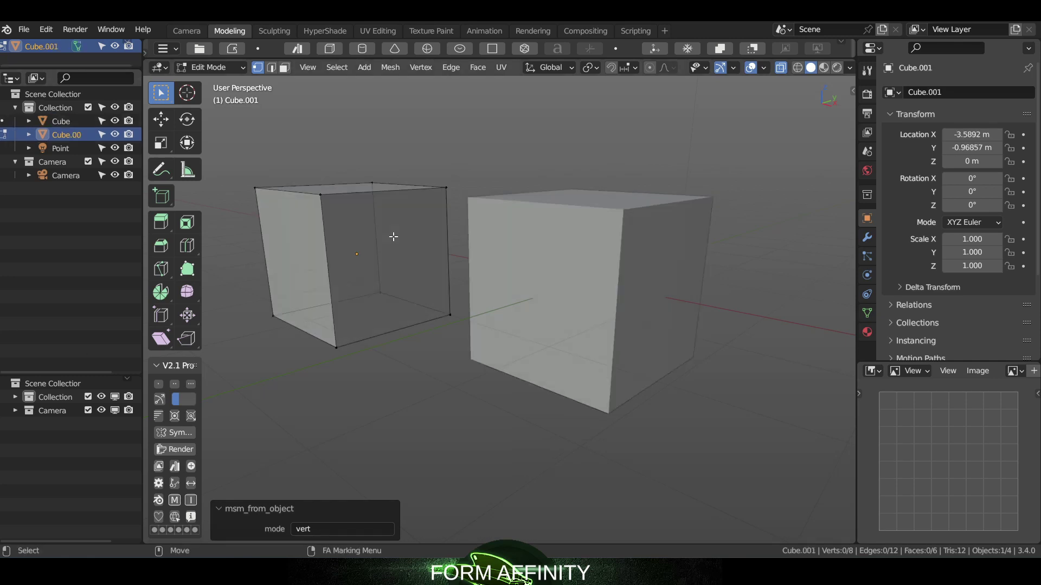
pyautogui.click(504, 249)
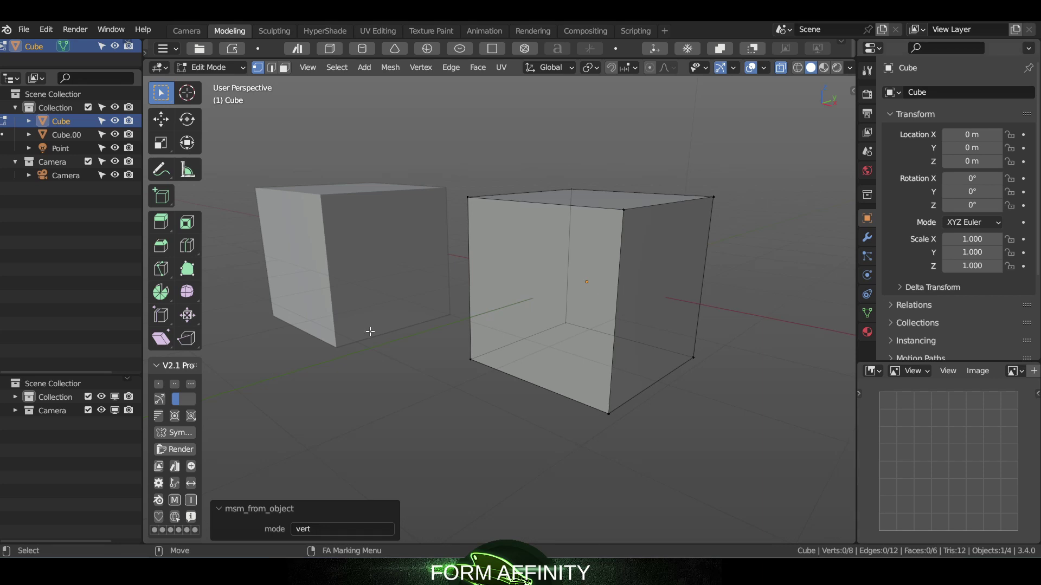
pyautogui.press('Tab')
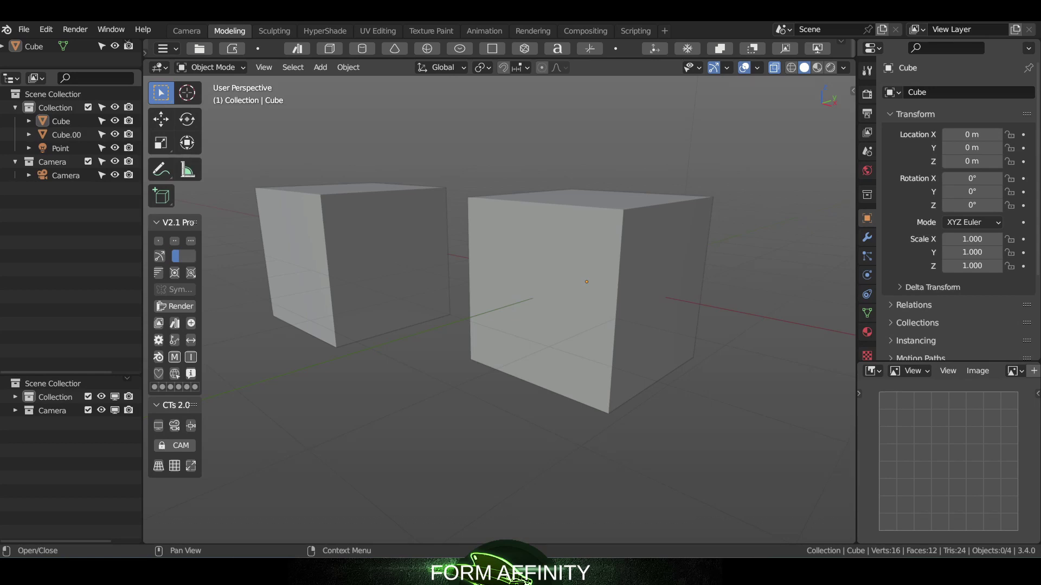